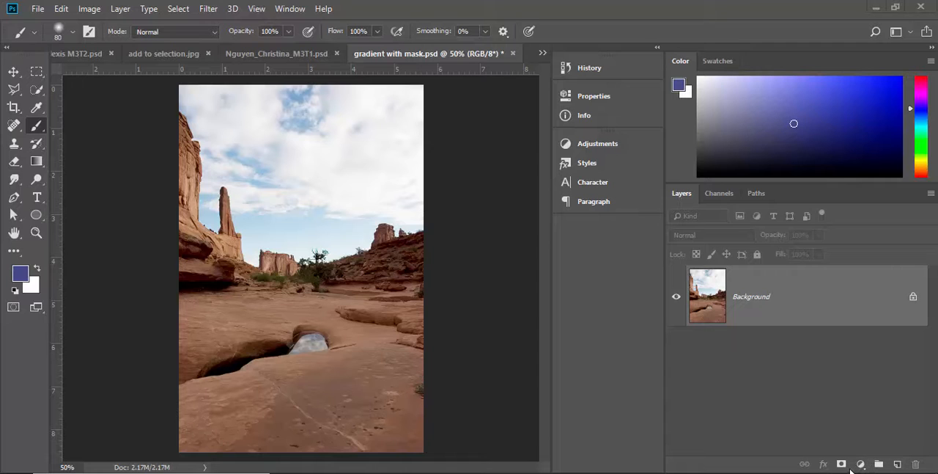
Step: Add a Vibrance adjustment layer above the Background with vibrance +64 and saturation +38
click(861, 464)
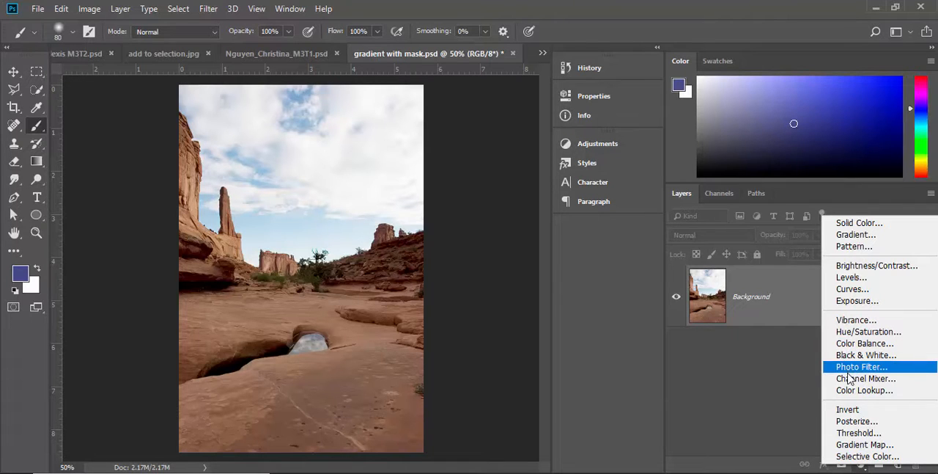
click(852, 320)
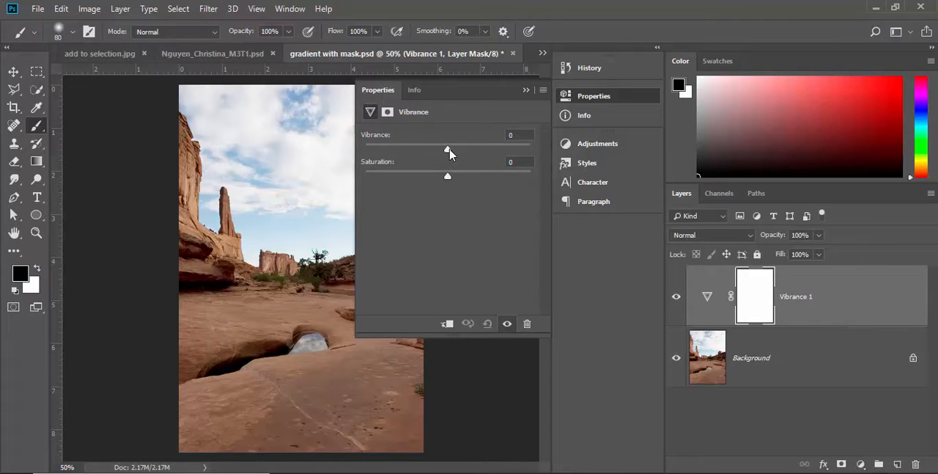
drag(449, 152, 490, 149)
drag(449, 178, 566, 187)
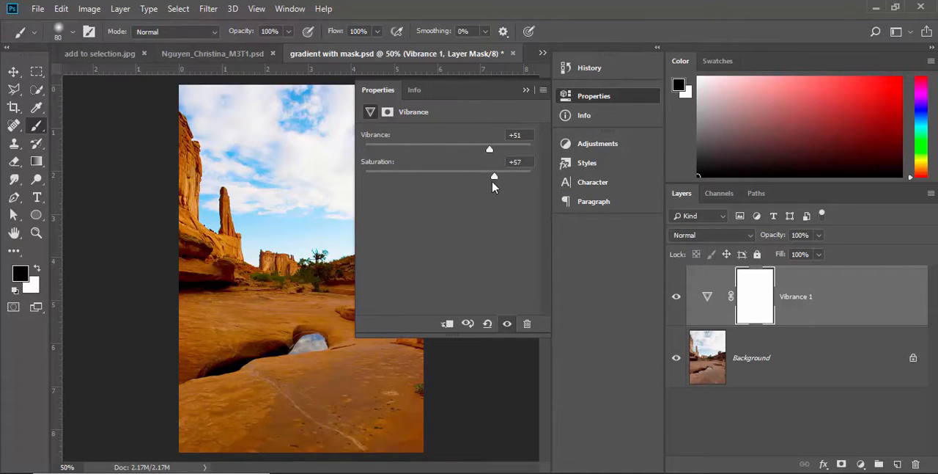
drag(492, 182, 474, 183)
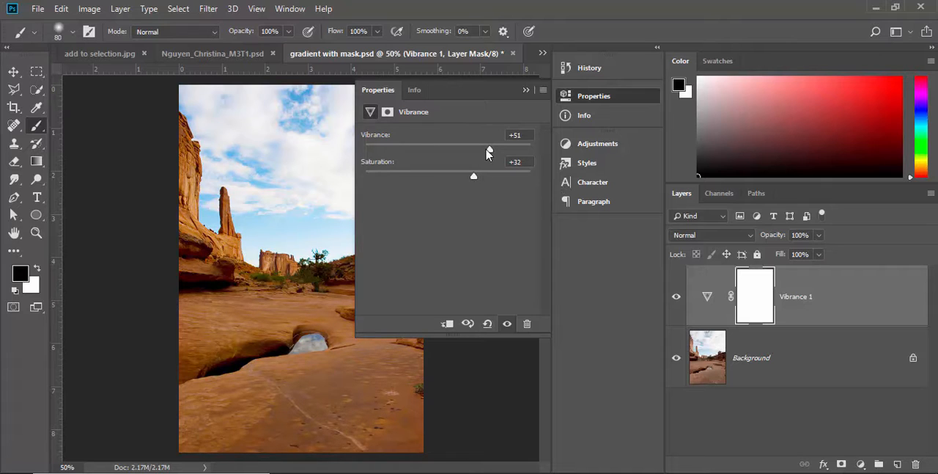
drag(488, 152, 481, 182)
Step: Compare the photo with the Vibrance layer hidden and shown, and collapse its adjustment properties
click(677, 296)
click(679, 297)
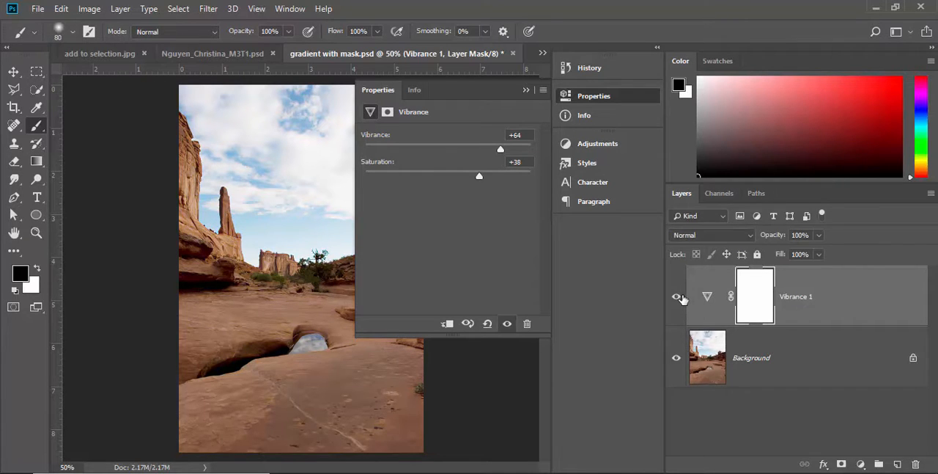
click(677, 296)
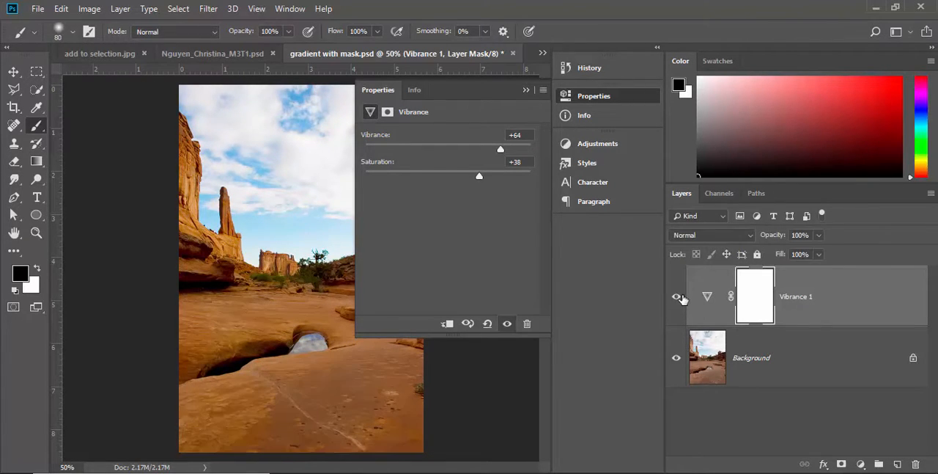
click(681, 298)
click(385, 92)
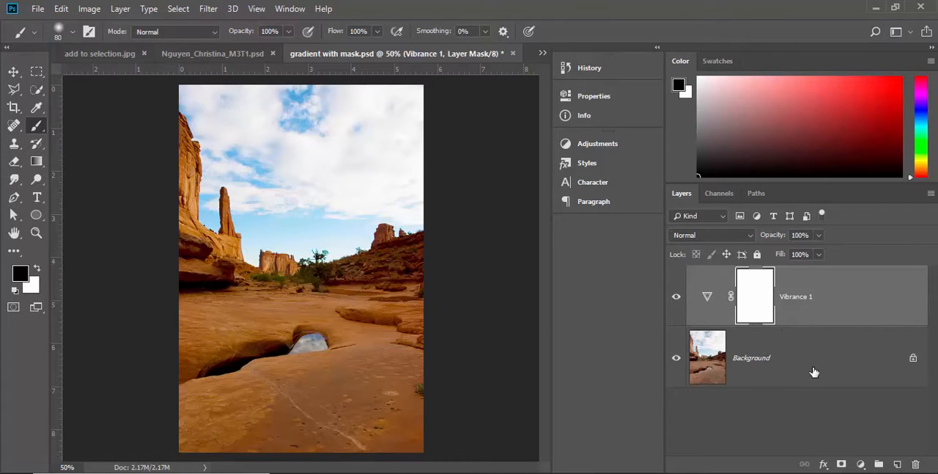
Step: Clip the Vibrance layer to the Background with a clipping mask and compare the photo with the adjustment hidden and shown
click(120, 8)
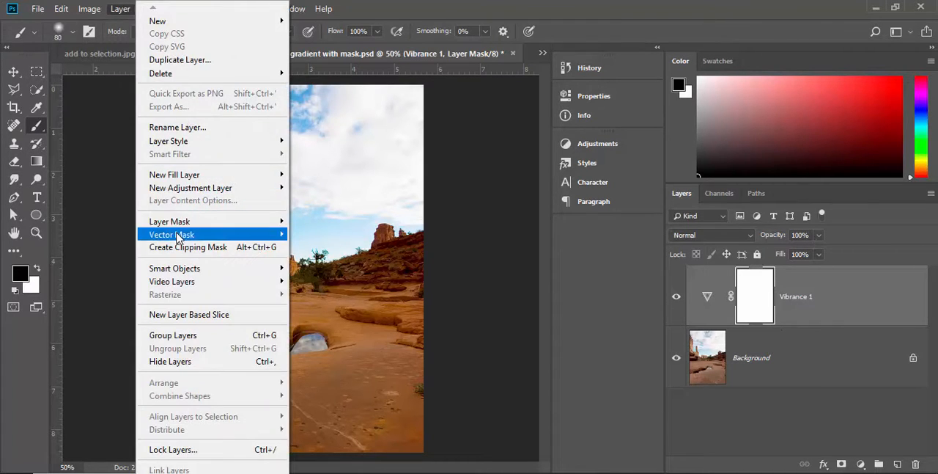
click(185, 247)
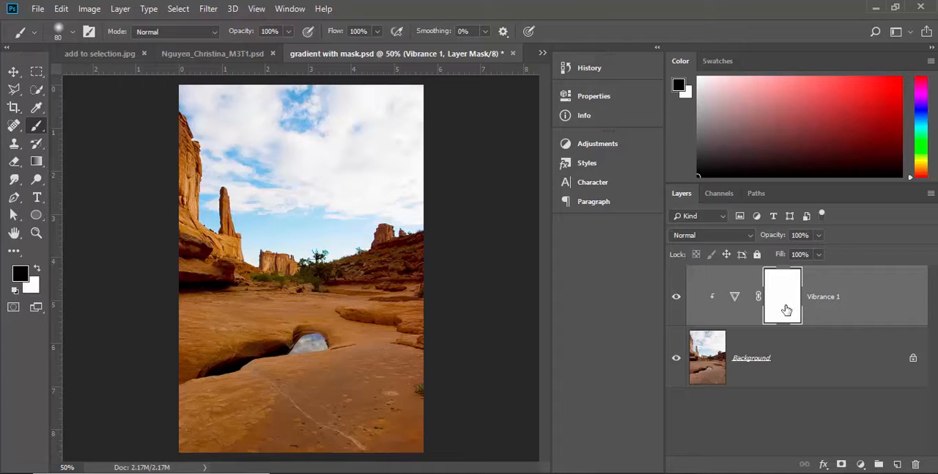
click(677, 296)
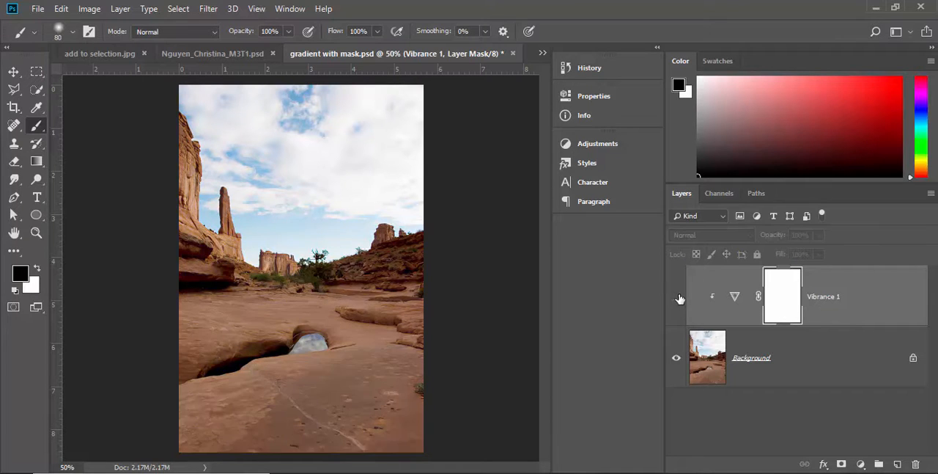
click(678, 297)
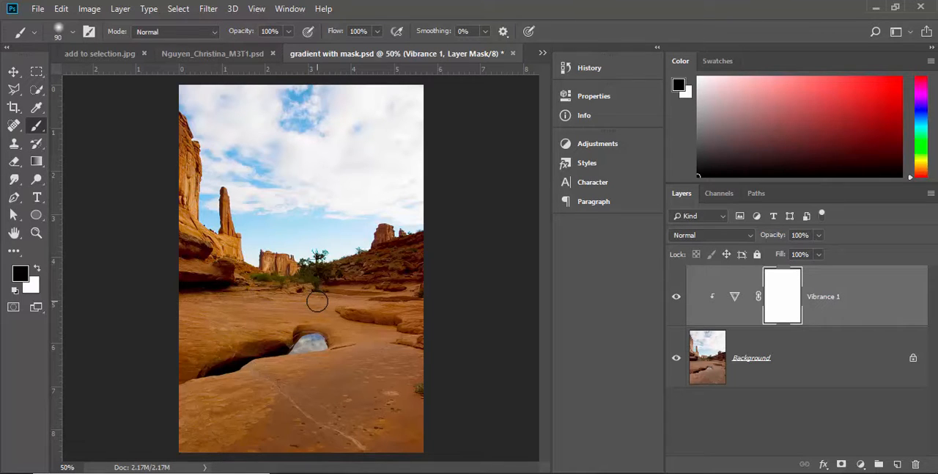
Step: Paint black on the Vibrance layer mask over the distant rocks and the tall rock formations, using a 150 px soft brush
key(bracketright)
key(bracketright)
key(bracketright)
mouse_move(409, 257)
mouse_down()
mouse_move(345, 271)
mouse_move(372, 272)
mouse_move(354, 269)
mouse_move(417, 253)
mouse_move(325, 274)
mouse_up()
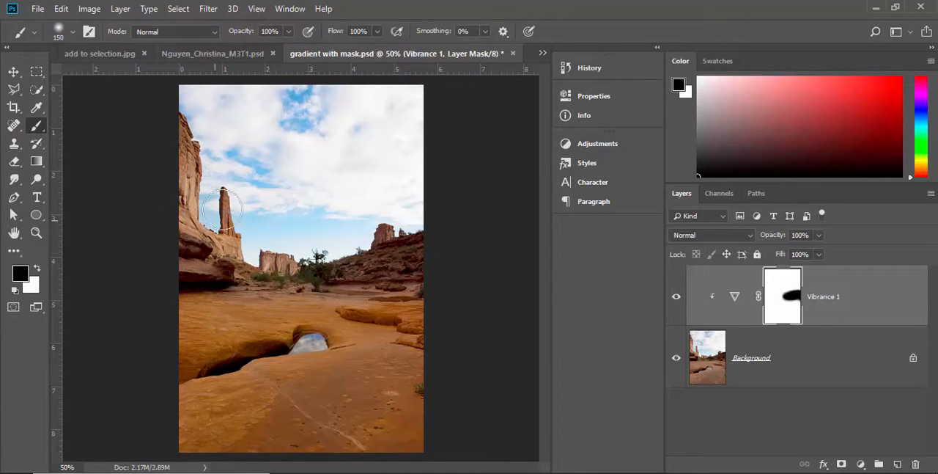
drag(248, 264, 317, 280)
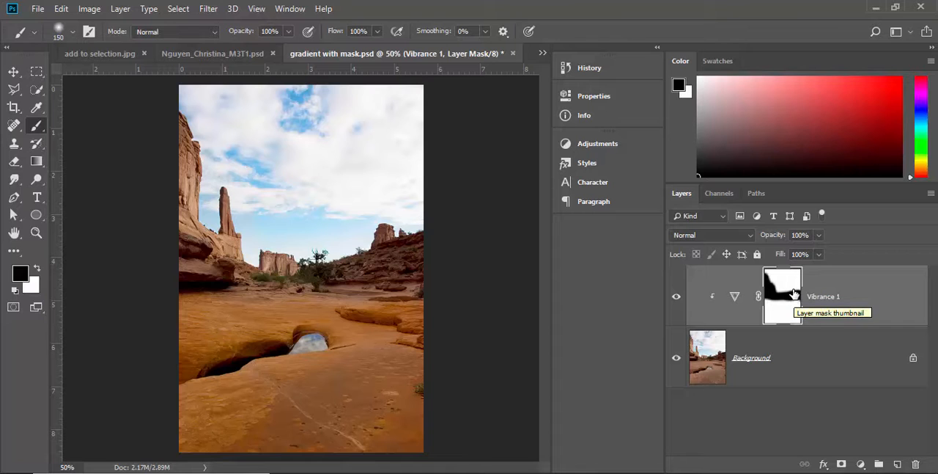
Step: Delete the Vibrance layer's mask and the Vibrance adjustment layer itself
drag(795, 296, 914, 464)
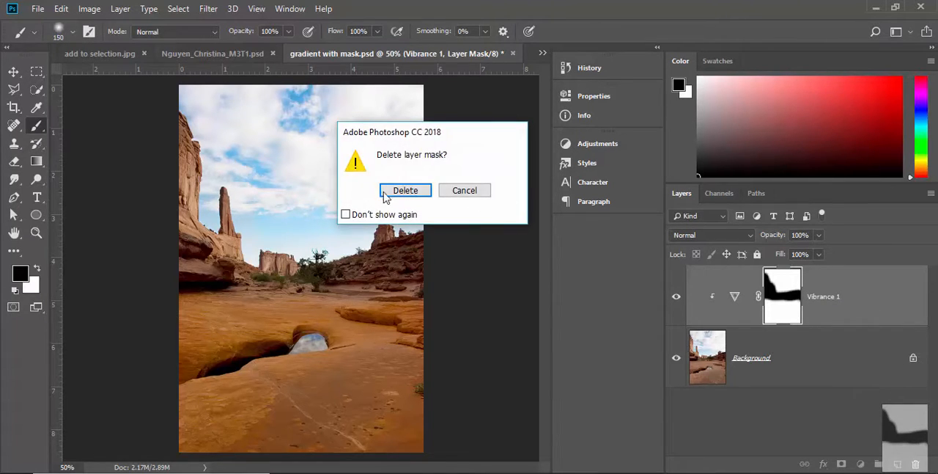
click(405, 190)
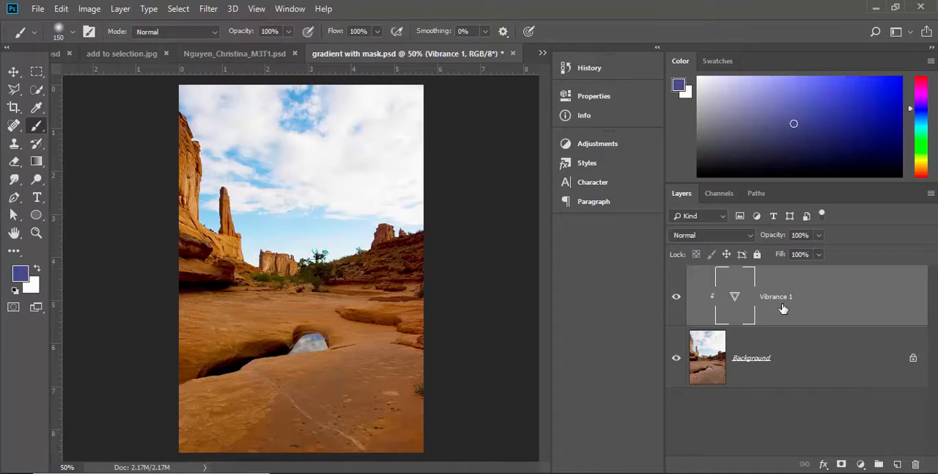
drag(807, 304, 915, 463)
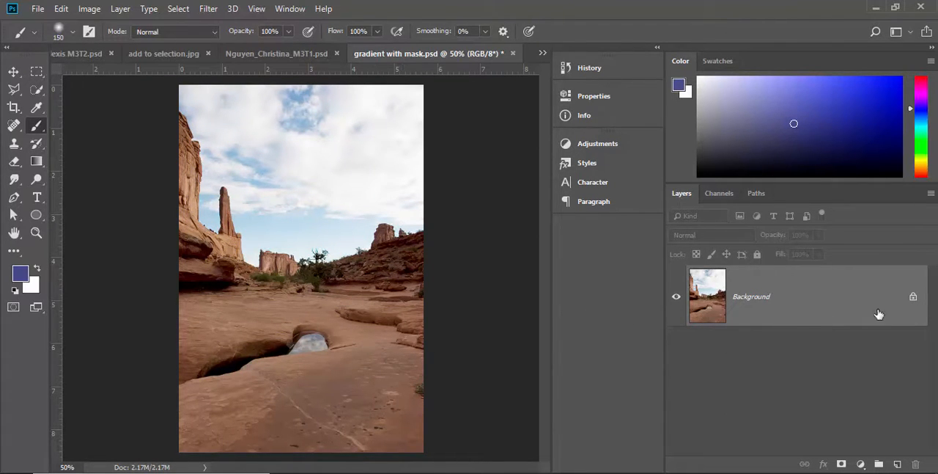
Step: Add a Levels adjustment layer above the Background with input levels of 16 for shadows, 0.90 for midtones and 214 for highlights
click(861, 465)
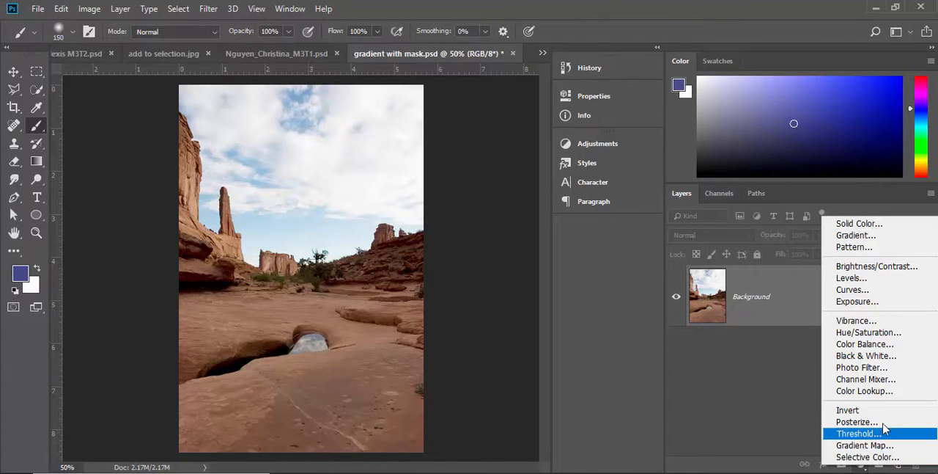
click(851, 278)
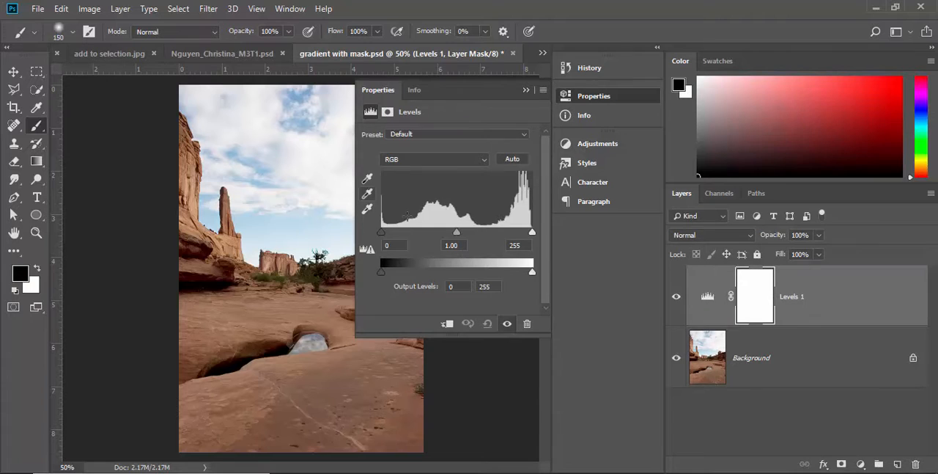
drag(455, 232, 462, 233)
drag(381, 232, 392, 234)
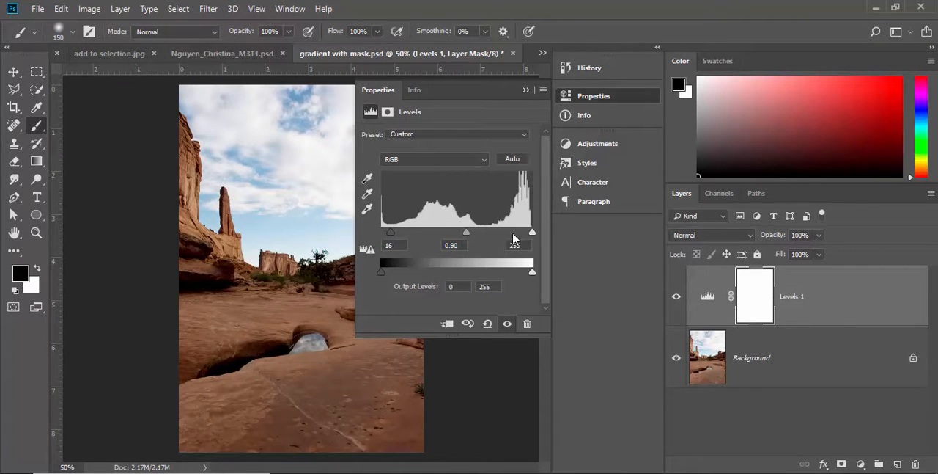
drag(533, 233, 509, 236)
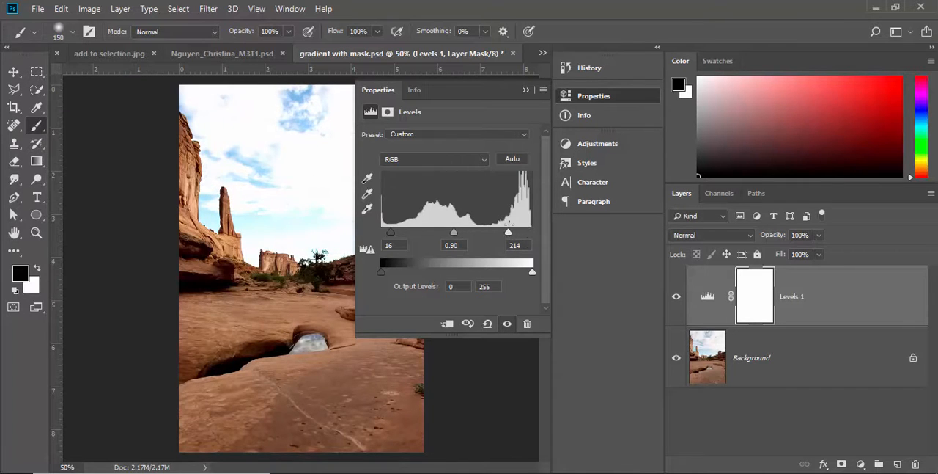
Step: Raise the Levels shadow and highlight inputs slightly, close the properties, and compare the photo with the adjustment hidden and shown
drag(392, 236, 396, 239)
mouse_move(508, 234)
mouse_down()
mouse_move(519, 234)
mouse_move(510, 236)
mouse_up()
click(388, 97)
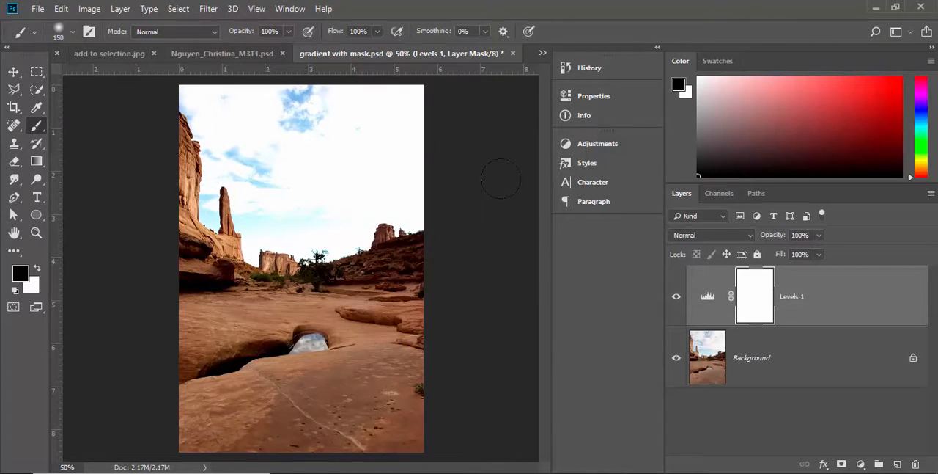
click(678, 301)
click(678, 302)
Step: Draw a linear black-to-white gradient down the Levels mask from the lower sky to just below the horizon, and compare with the layer hidden
click(34, 167)
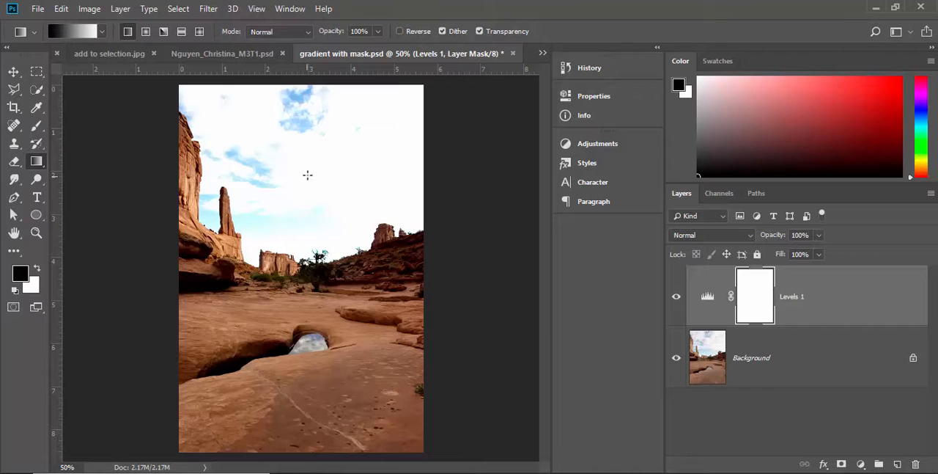
drag(304, 225, 305, 297)
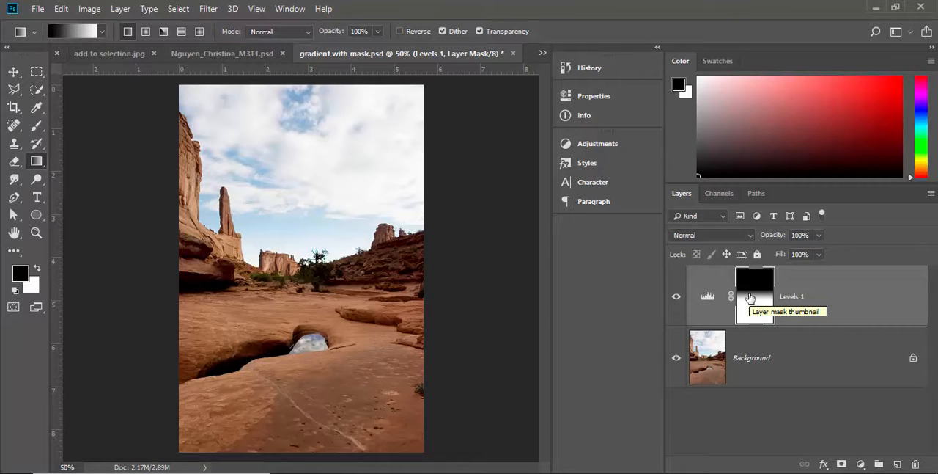
click(676, 297)
click(676, 296)
click(676, 296)
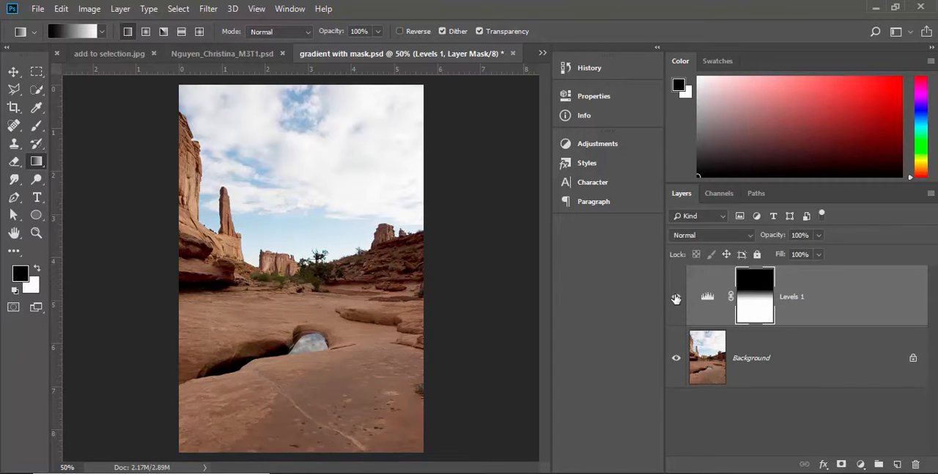
click(676, 296)
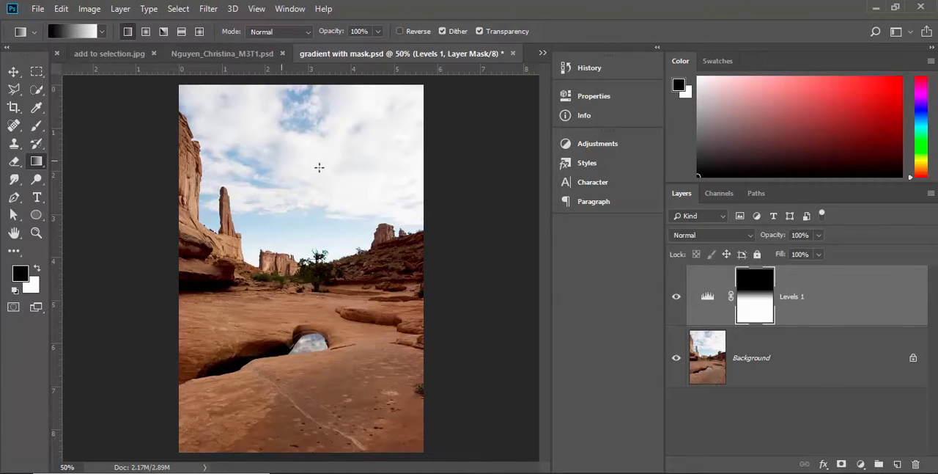